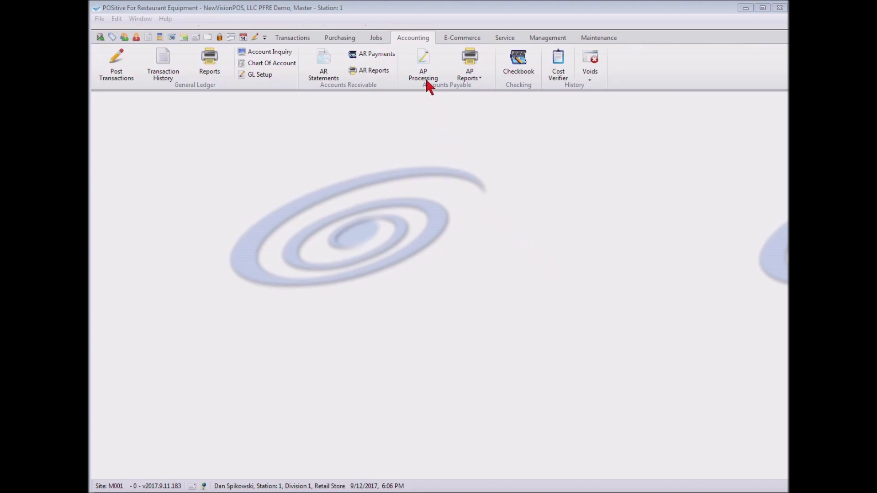
Step: Open the checkbook and display the register of the Operations account
left_click(519, 63)
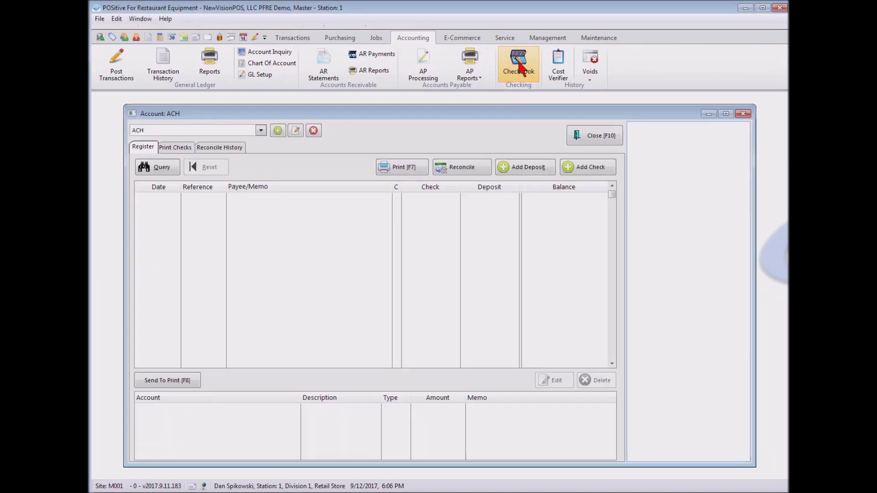
left_click(261, 130)
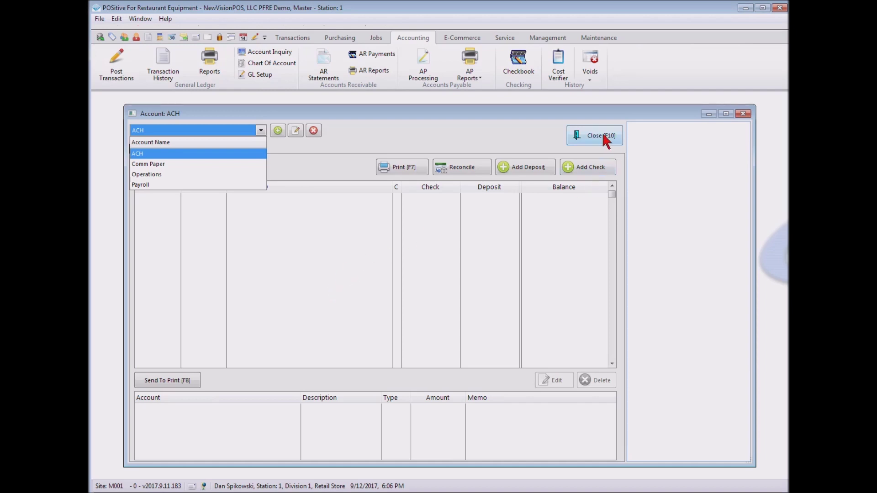
left_click(151, 175)
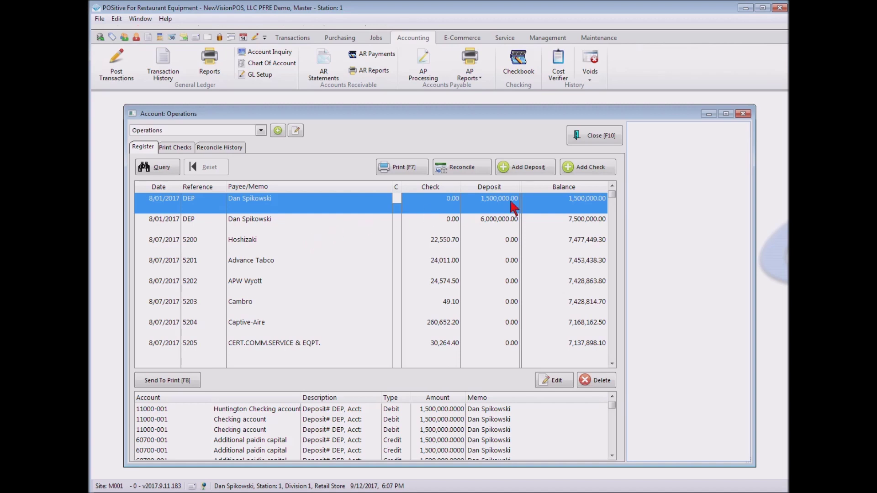
Step: Add a deposit of 1,000.00 to the Operations register with the source "Sale Of Old Server"
left_click(528, 167)
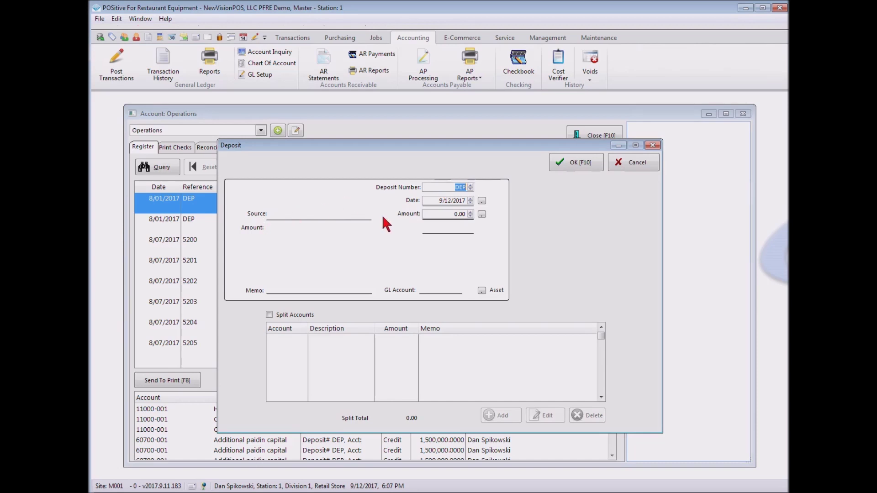
left_click(435, 216)
type("1000")
key("Tab")
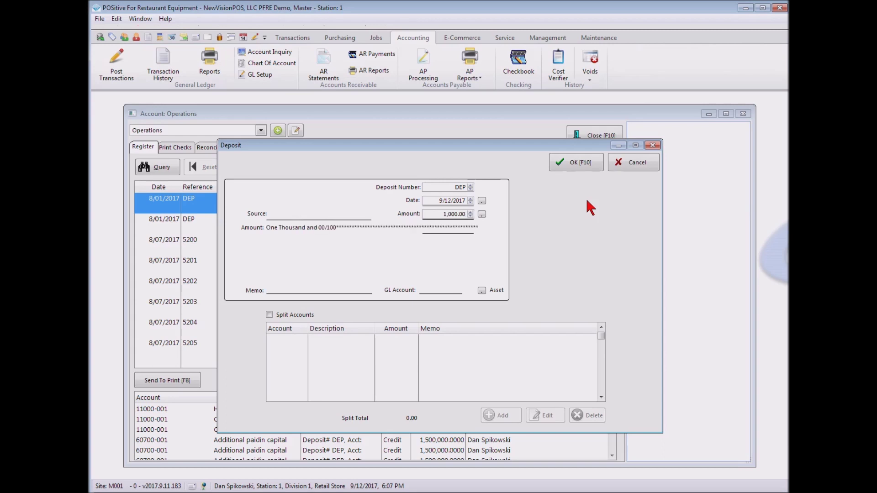
left_click(281, 217)
type("Sale Of Old Server")
Step: Assign the Other assets general ledger account to the deposit and save it
left_click(482, 290)
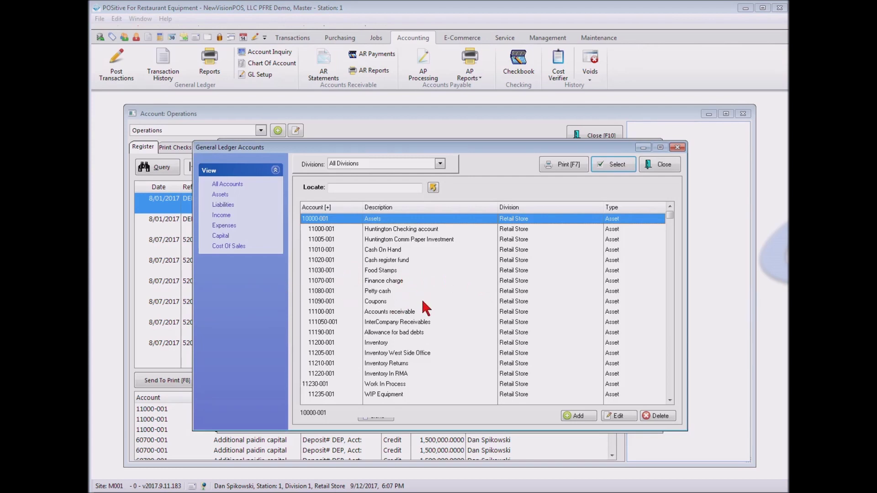
key("Down")
key("Down")
key("Down")
key("Down")
key("Down")
key("Down")
key("Down")
key("Down")
key("Down")
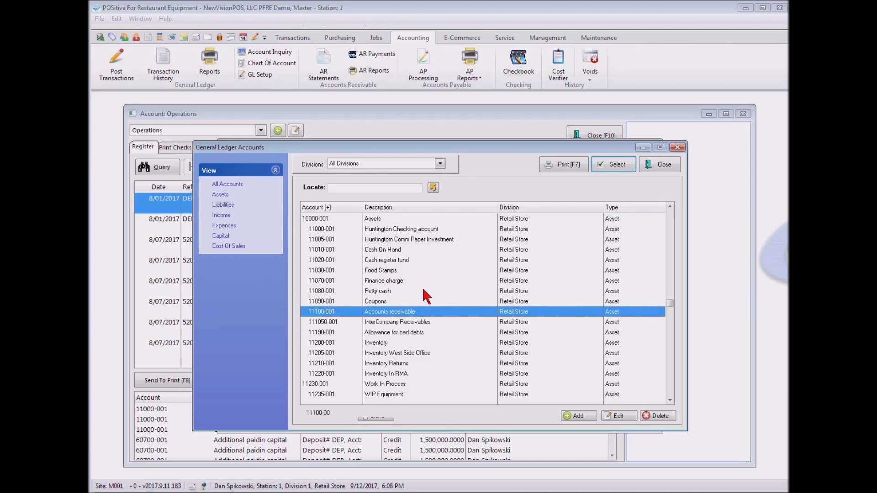
left_click(403, 373)
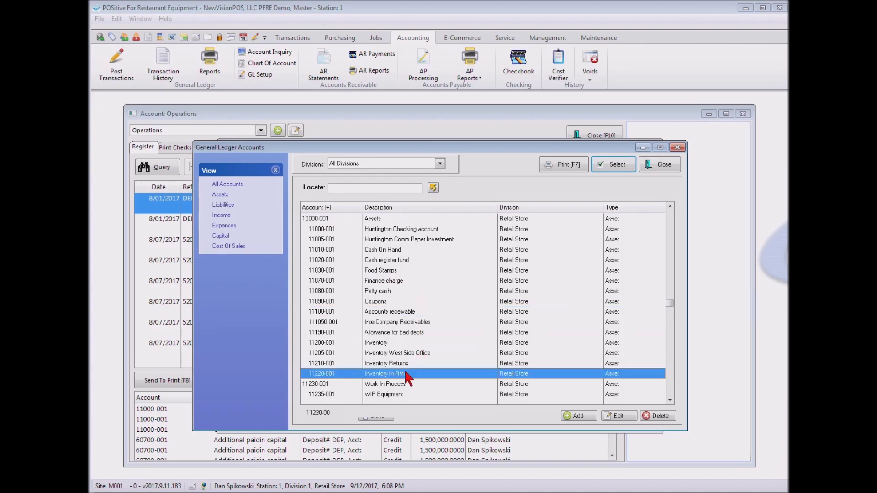
key("Down")
key("Down")
key("Down")
key("Down")
key("Down")
key("Down")
key("Down")
key("Down")
key("Down")
key("Down")
key("Down")
key("Down")
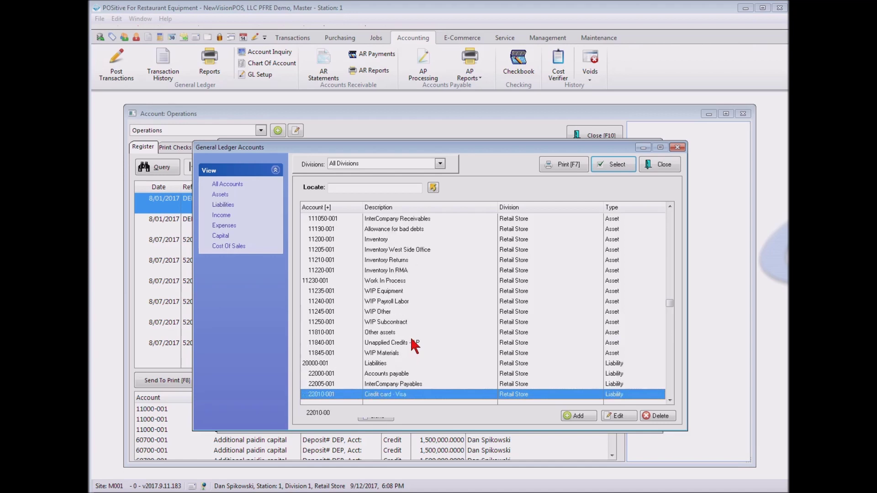
key("Down")
key("Down")
key("Down")
key("Down")
key("Down")
key("Down")
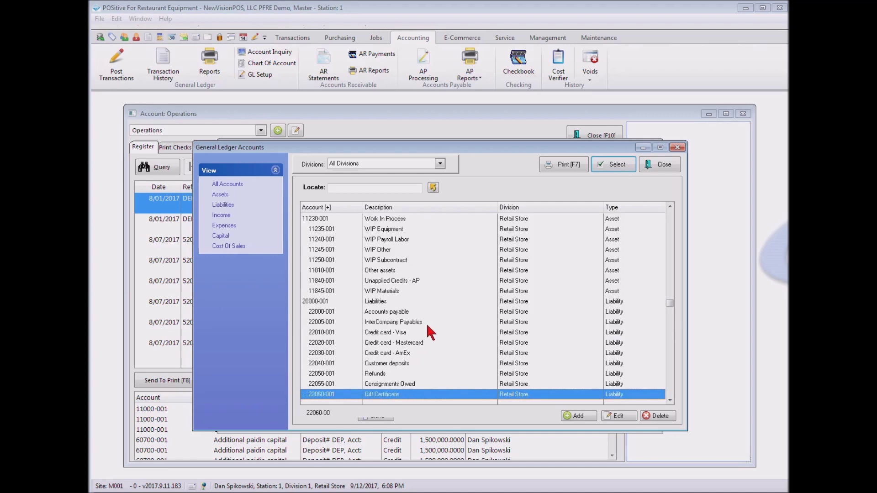
key("Up")
key("Up")
key("Up")
key("Up")
key("Up")
key("Up")
key("Up")
key("Up")
key("Up")
key("Up")
key("Up")
key("Up")
key("Up")
key("Up")
key("Up")
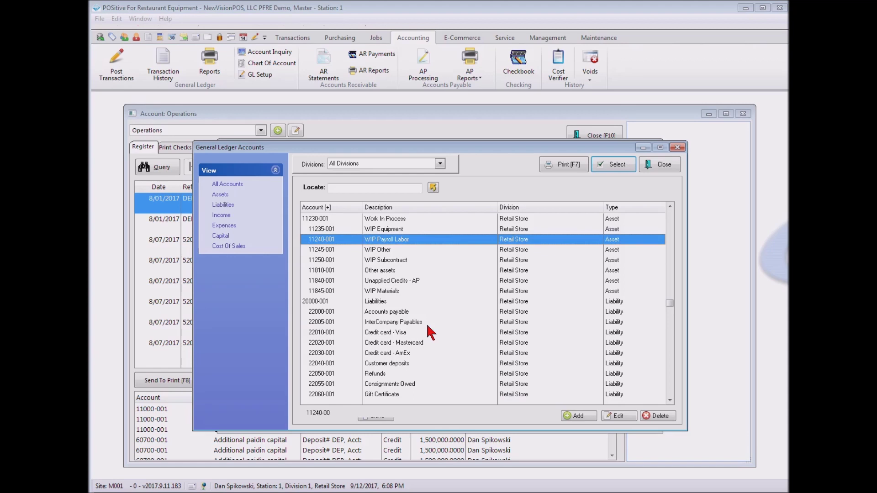
left_click(382, 272)
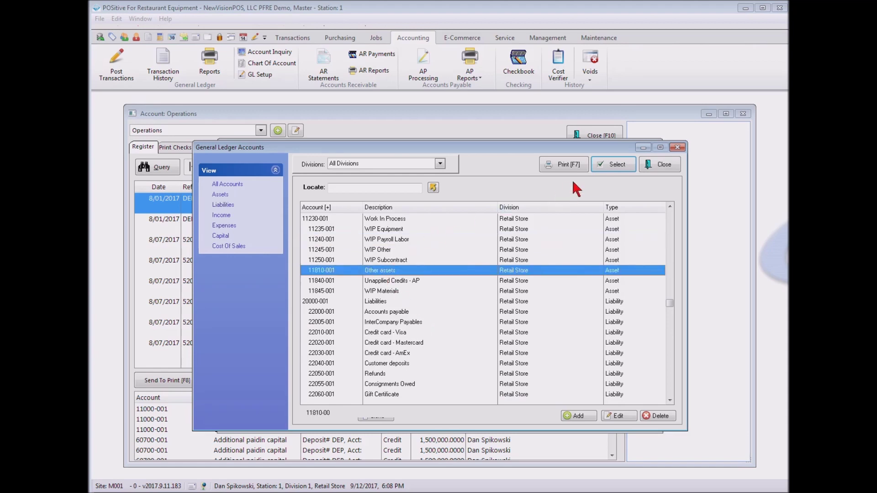
left_click(619, 164)
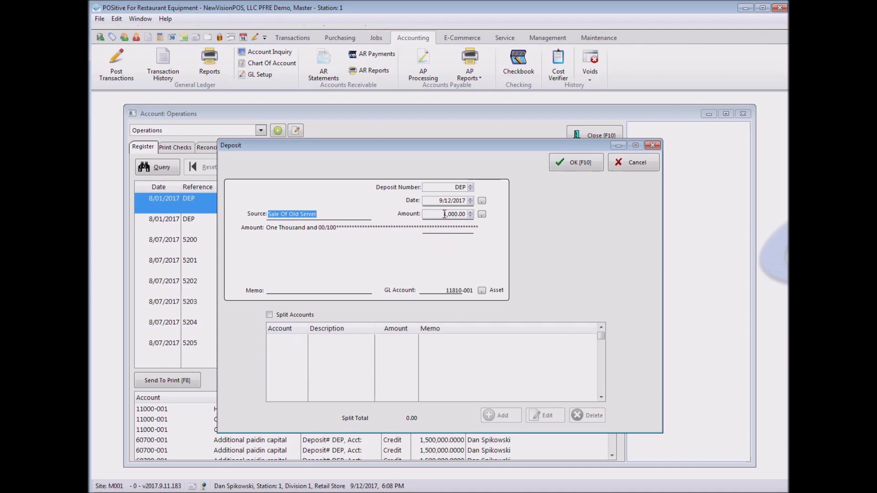
left_click(576, 168)
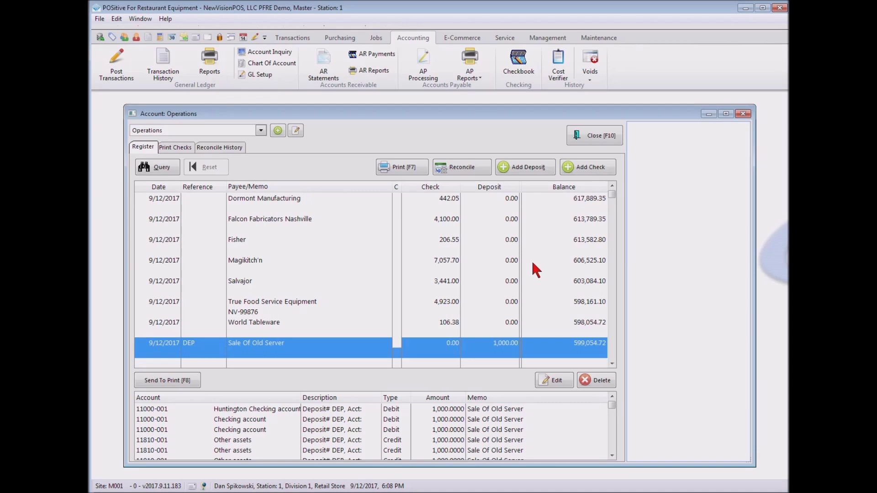
Step: Add a check for 78.00 to the Operations register with "Popa Johns" as payee
left_click(599, 168)
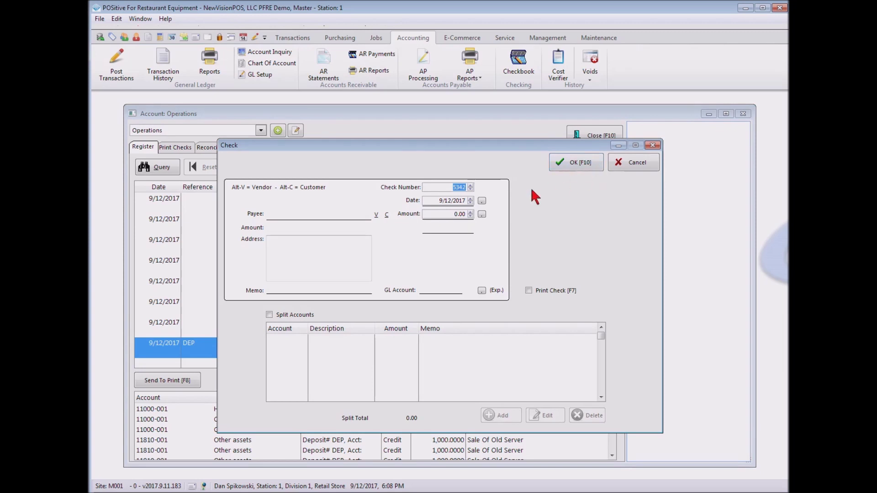
left_click(430, 214)
type("78")
key("Tab")
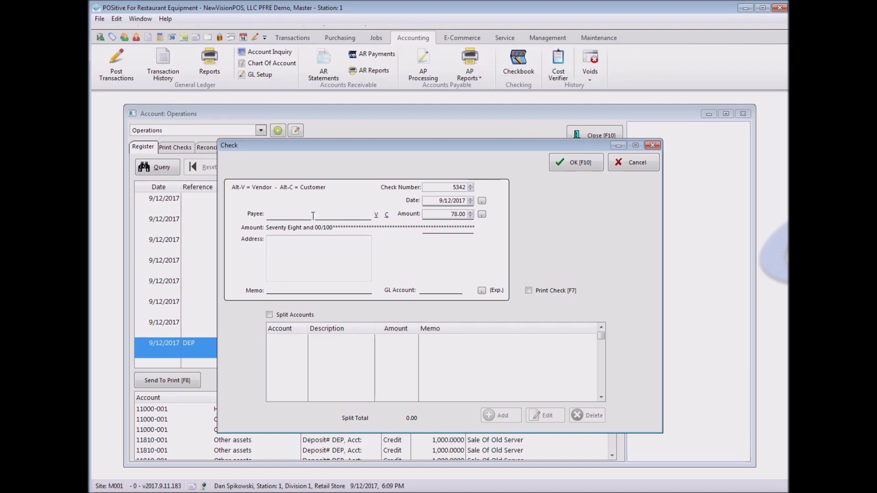
left_click(284, 211)
type("Popa Johns")
Step: Assign the Office Expense account from the expense accounts to the check and save it
left_click(481, 290)
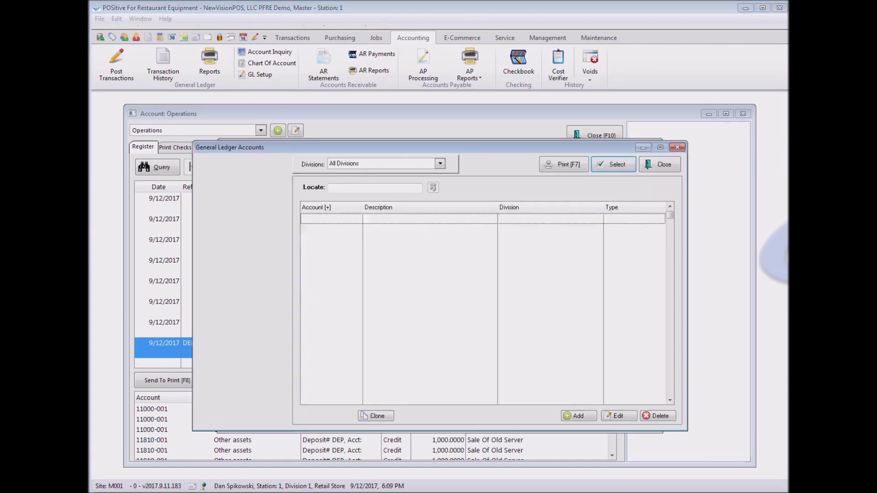
left_click(222, 226)
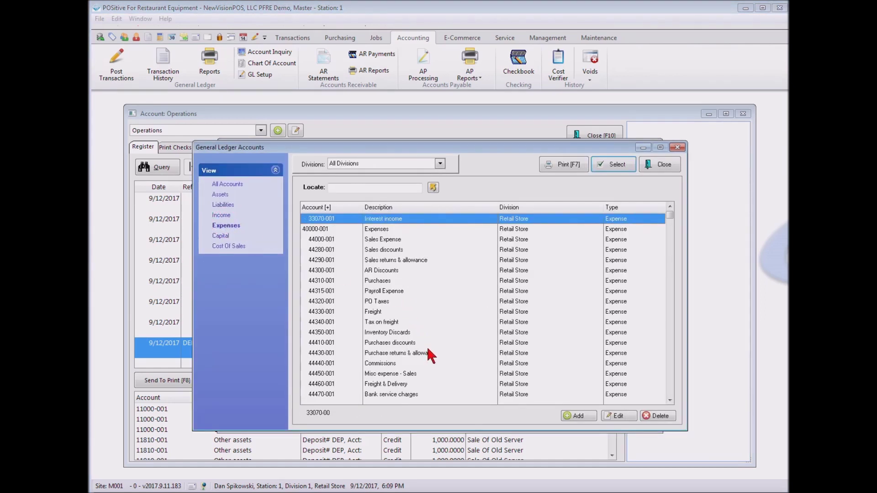
key("Down")
key("Down")
key("Down")
key("Down")
key("Down")
key("Down")
key("Down")
key("Down")
key("Down")
key("Down")
key("Down")
key("Down")
key("Down")
key("Down")
key("Down")
key("Down")
key("Down")
key("Down")
key("Down")
key("Down")
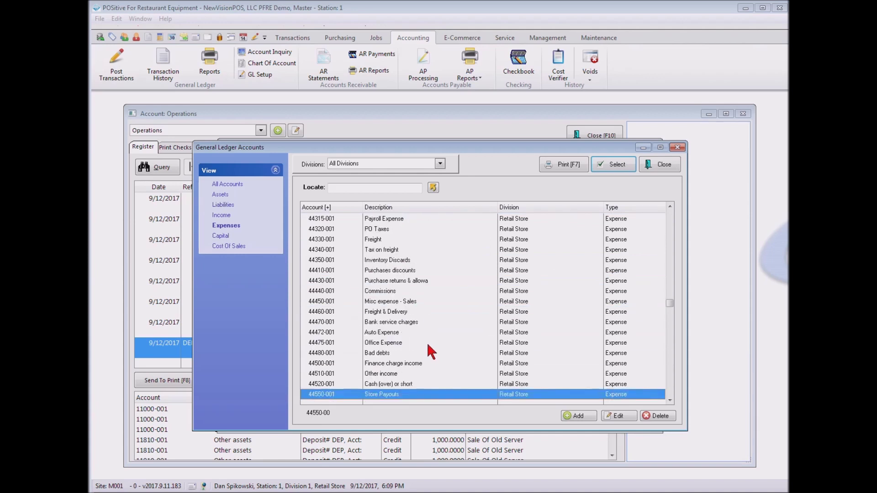
left_click(371, 344)
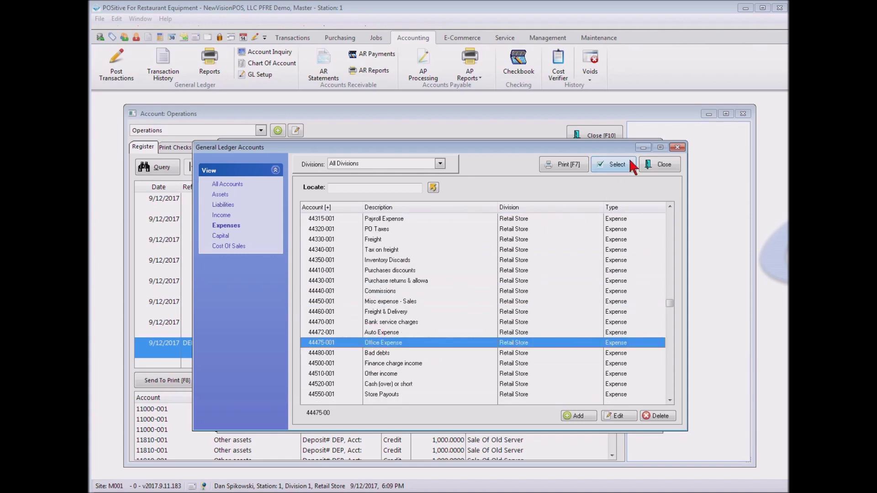
left_click(616, 168)
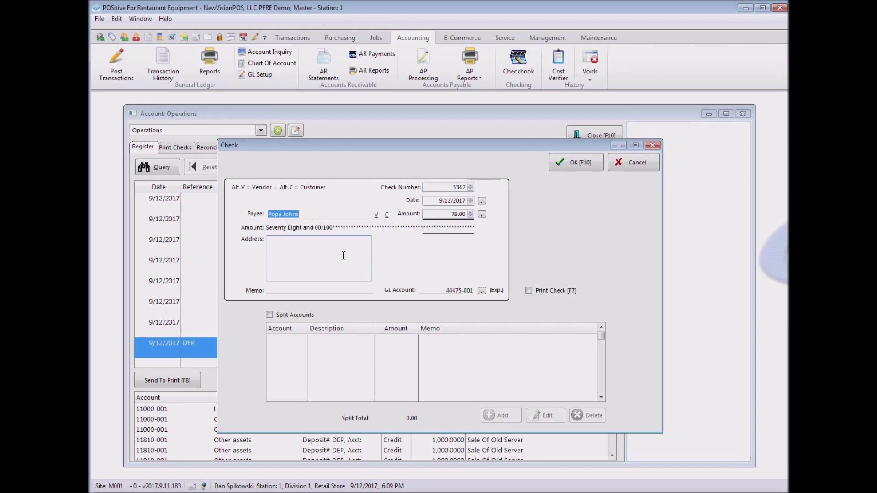
left_click(584, 166)
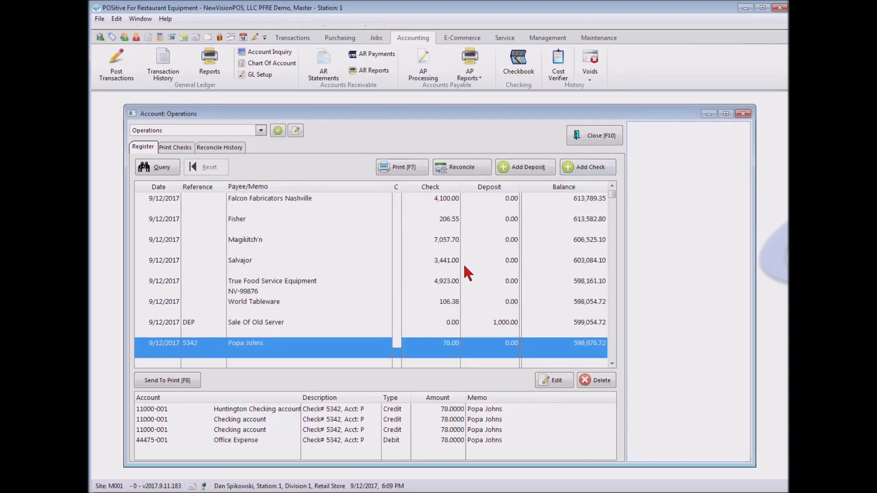
Step: Set up check printing for the Operations account with first check number 5900 and one check per page
left_click_drag(613, 193, 621, 369)
left_click(168, 147)
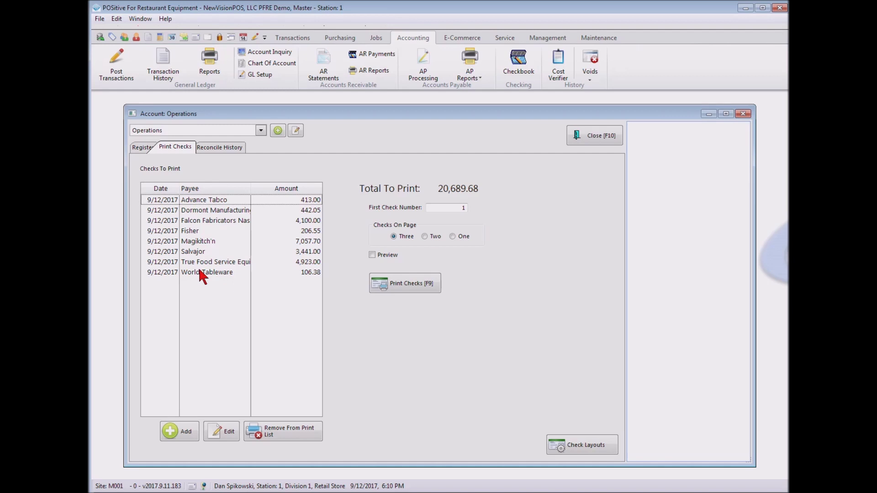
left_click(437, 208)
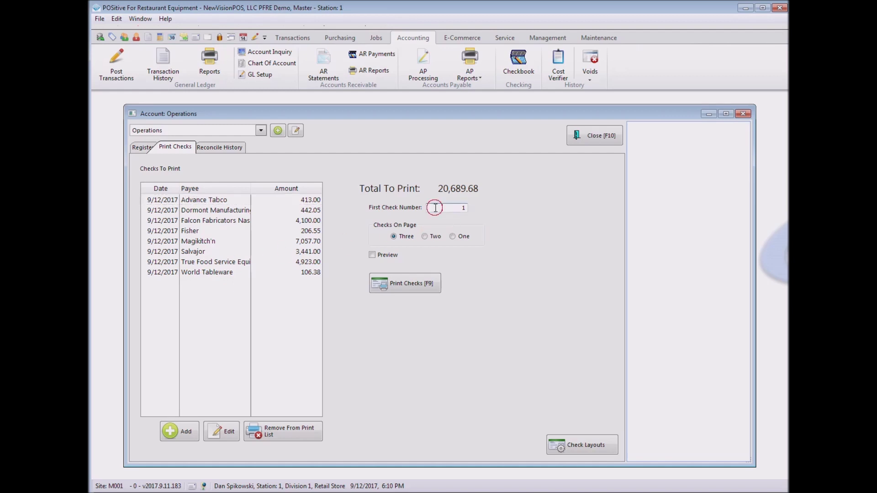
type("5900")
left_click(453, 237)
Step: Choose the Voucher Check layout for the Operations account, inspect its payee name field in the layout designer, and close the checkbook
left_click(579, 450)
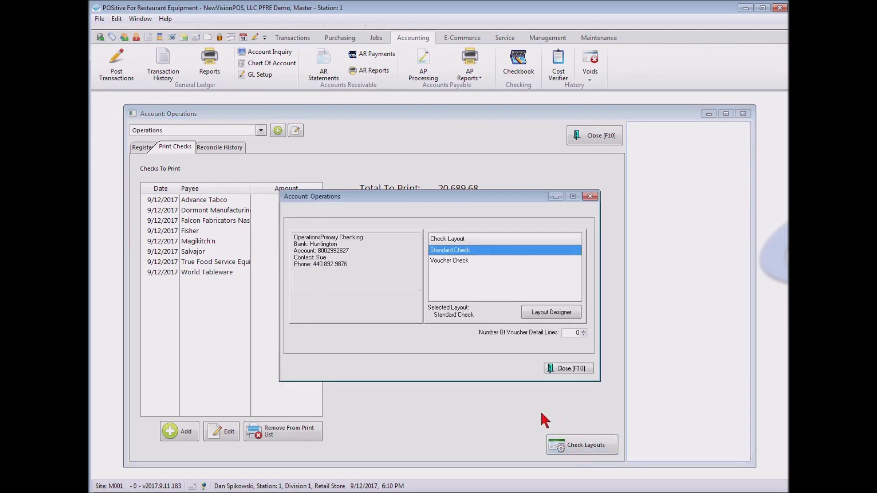
left_click(460, 264)
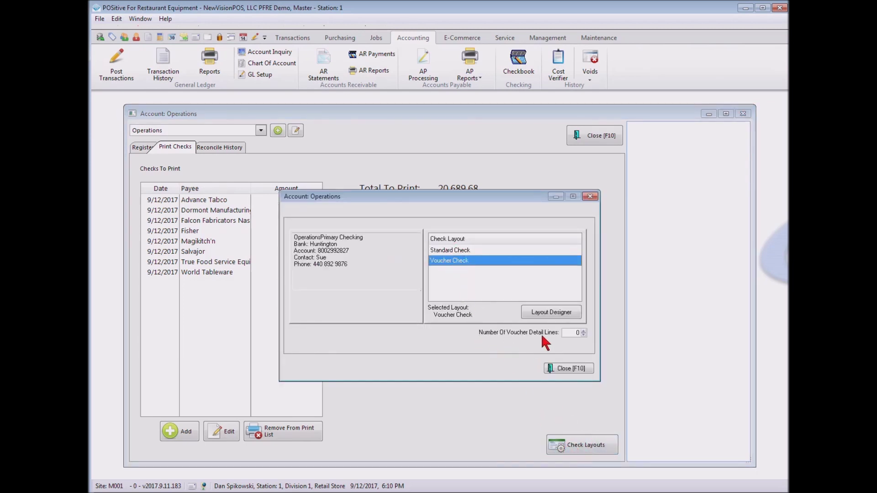
left_click(556, 314)
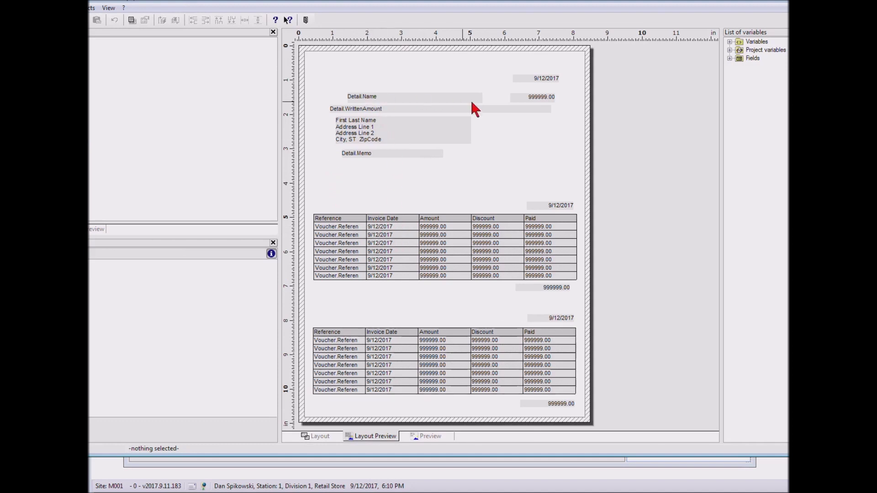
left_click(382, 98)
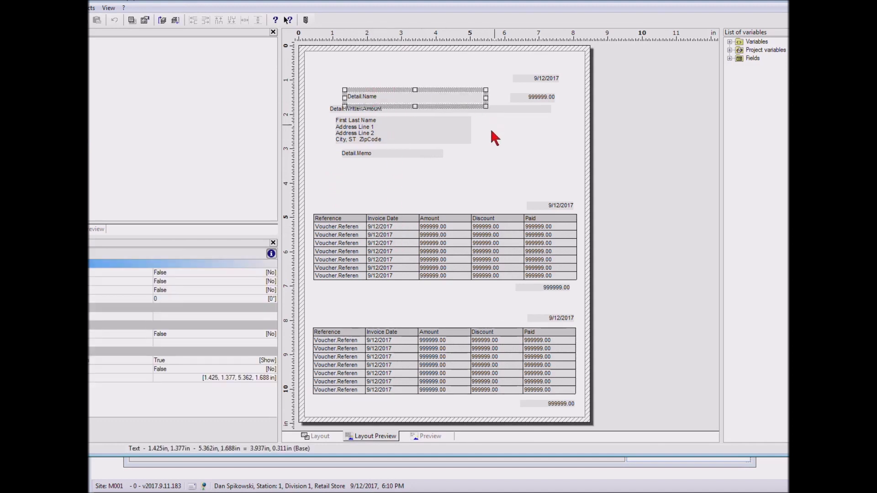
left_click(506, 180)
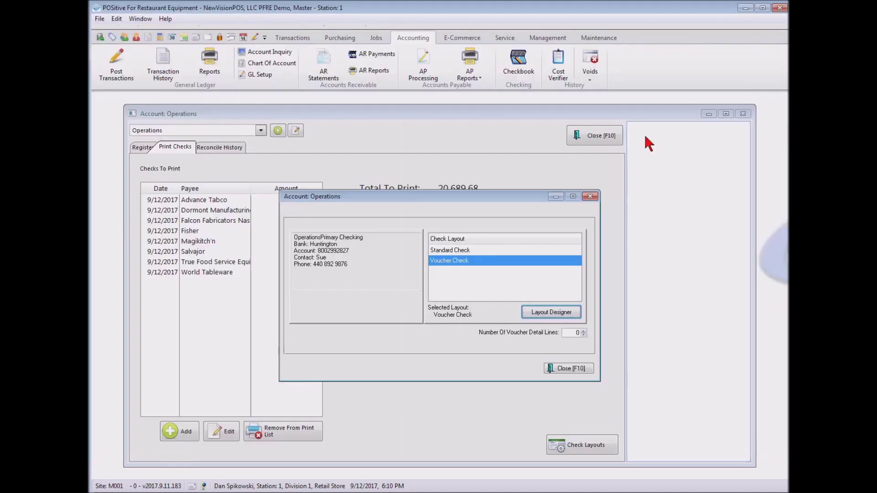
left_click(564, 369)
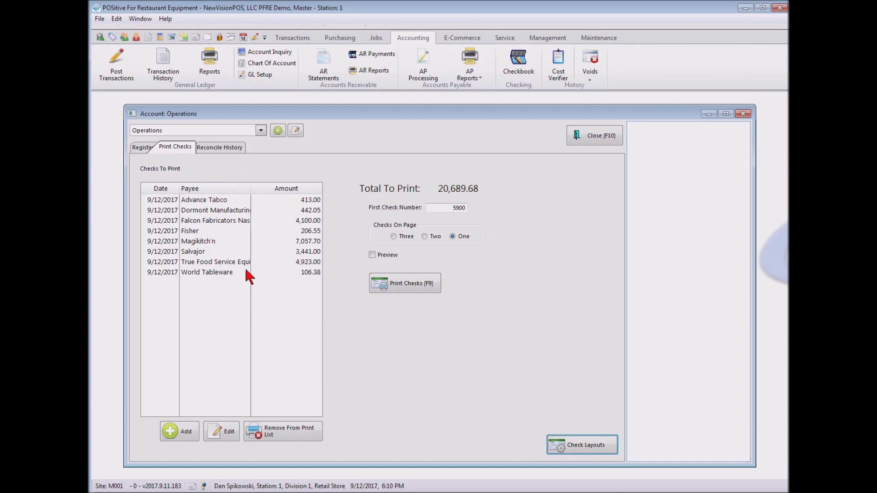
left_click(603, 135)
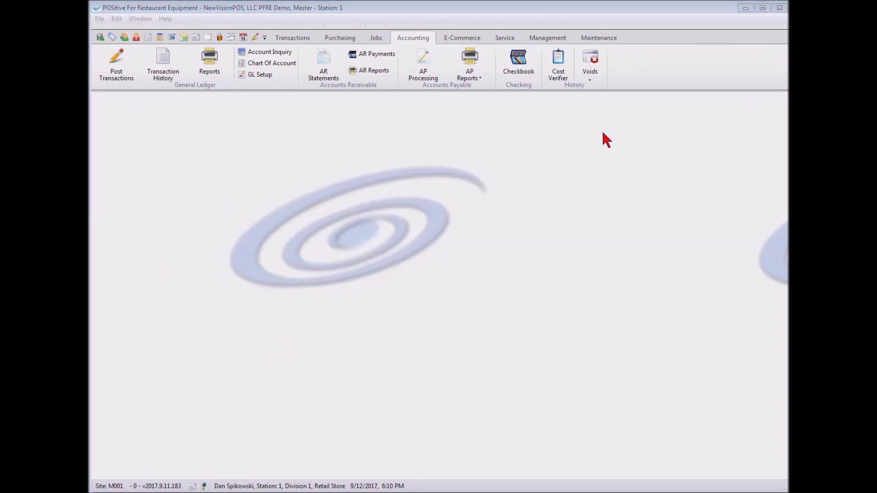